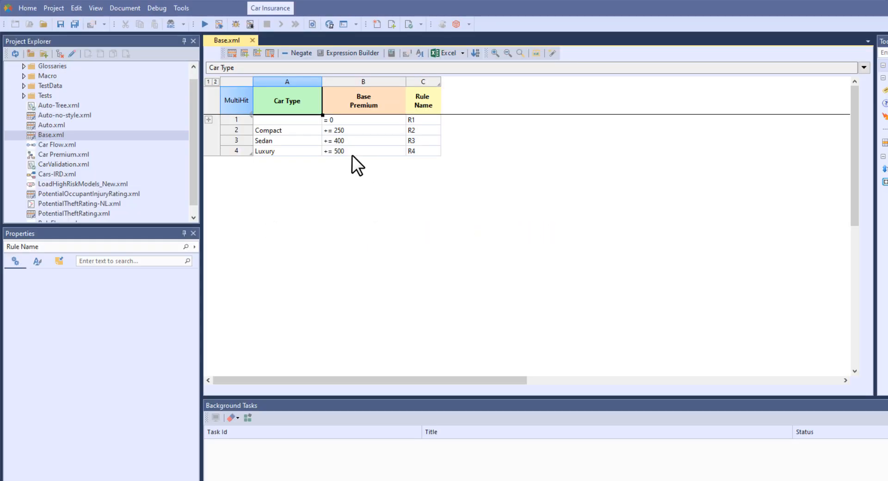
- Set the Base Premium for Luxury cars to += 700 in the Base.xml decision table and save the file
{"action": "left_click", "coordinate": [348, 152]}
{"action": "left_click", "coordinate": [340, 152]}
{"action": "left_click_drag", "start_coordinate": [337, 152], "coordinate": [334, 152]}
{"action": "type", "text": "700"}
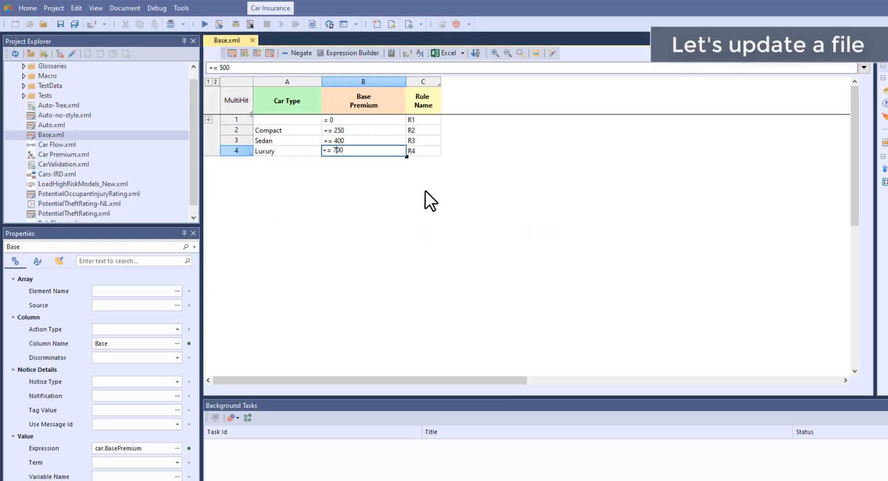
{"action": "key", "text": "Return"}
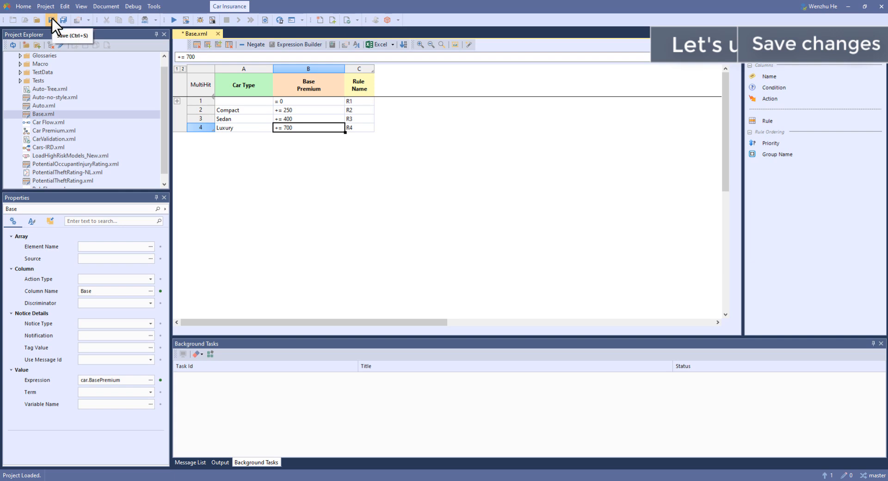
{"action": "left_click", "coordinate": [51, 18]}
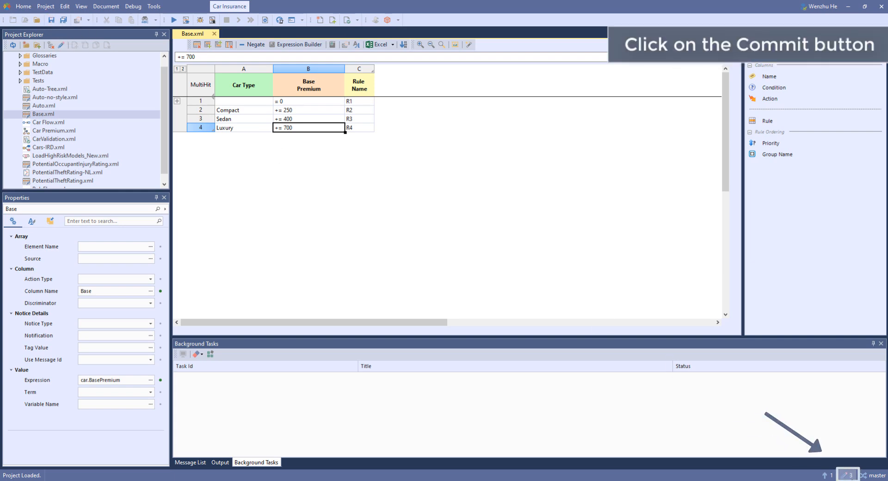
- Open the uncommitted changes and compare the modified Base.xml side by side with its previous version
{"action": "left_click", "coordinate": [847, 474]}
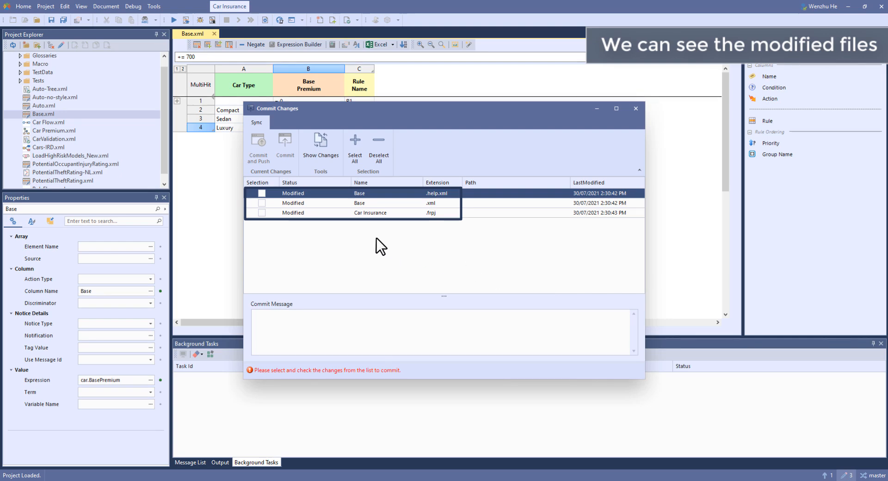
{"action": "left_click", "coordinate": [261, 203]}
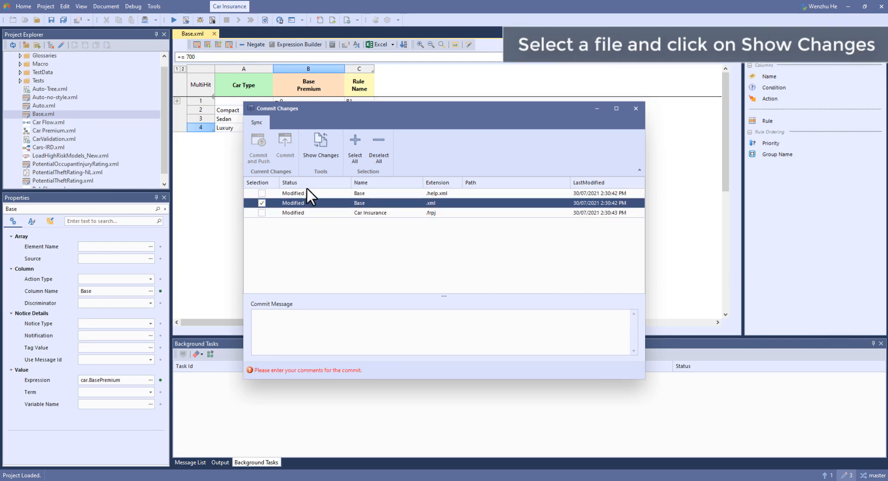
{"action": "left_click", "coordinate": [325, 149]}
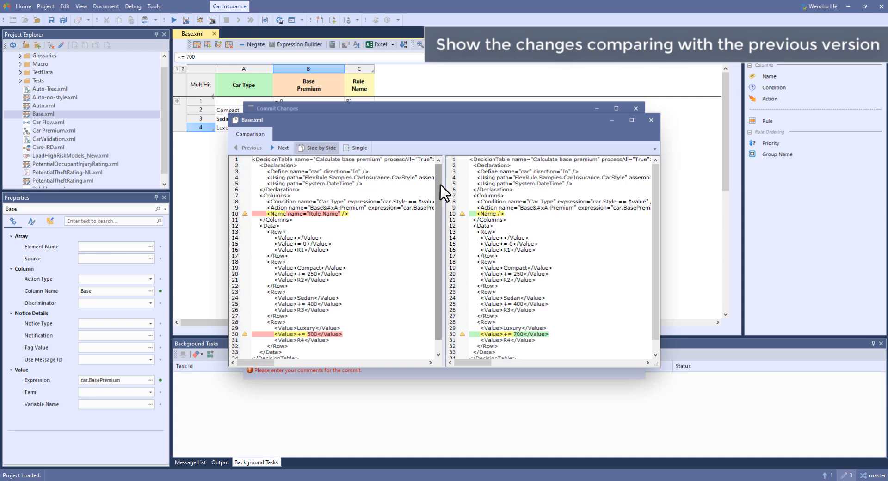
{"action": "mouse_move", "coordinate": [441, 187]}
{"action": "left_mouse_down"}
{"action": "mouse_move", "coordinate": [445, 207]}
{"action": "mouse_move", "coordinate": [443, 181]}
{"action": "left_mouse_up"}
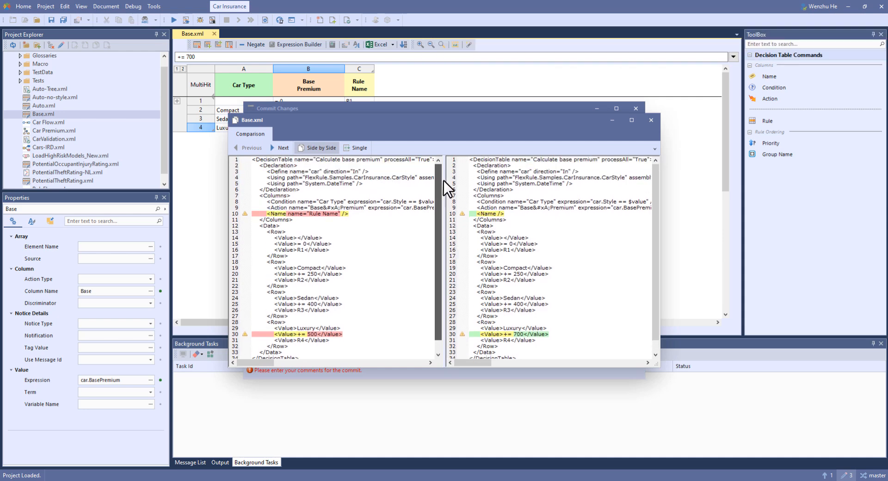
{"action": "left_click", "coordinate": [651, 120]}
- Commit all modified files with the message "Base Premium for luxury cars changed."
{"action": "left_click", "coordinate": [319, 325]}
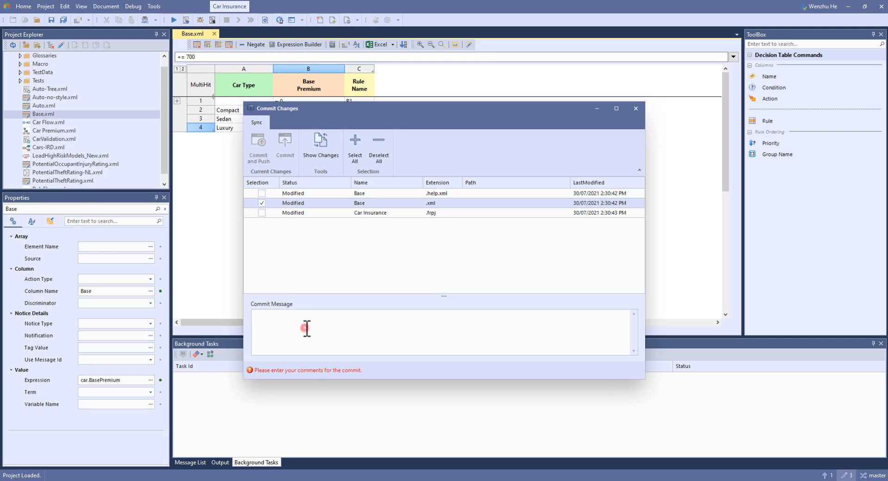
{"action": "type", "text": "Base Premium for luxury cars changed."}
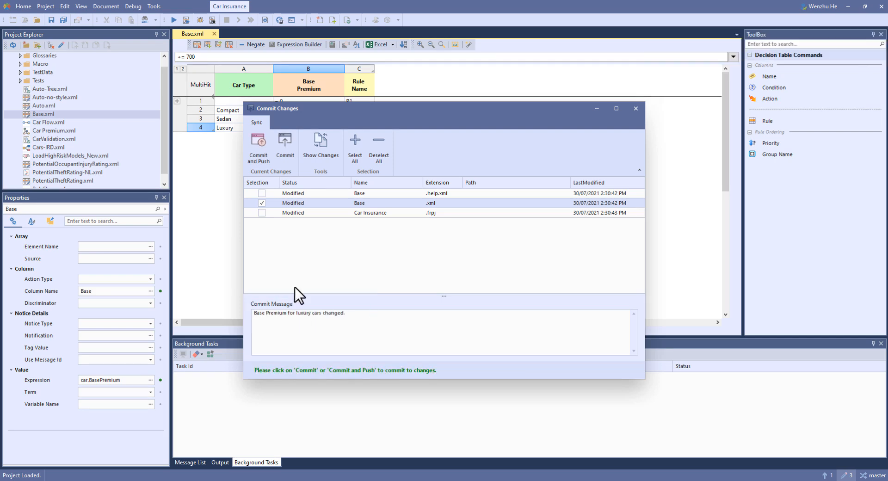
{"action": "left_click", "coordinate": [360, 147]}
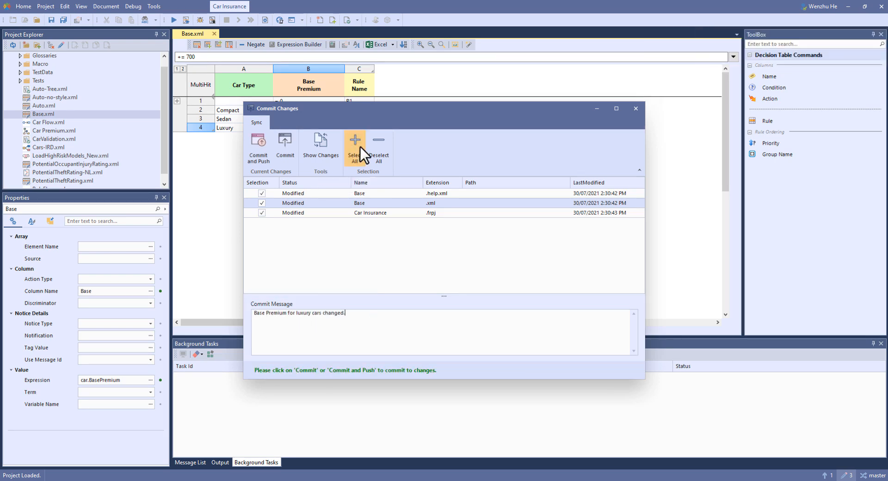
{"action": "left_click", "coordinate": [289, 147]}
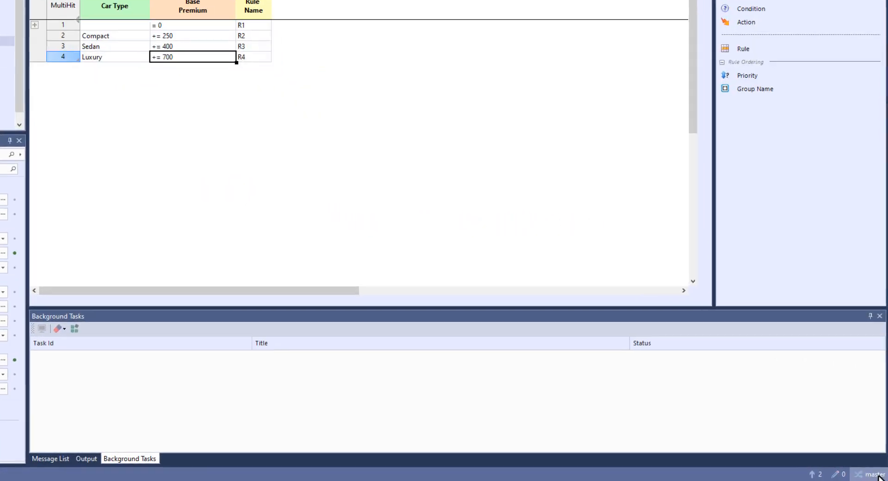
{"action": "left_click", "coordinate": [874, 474]}
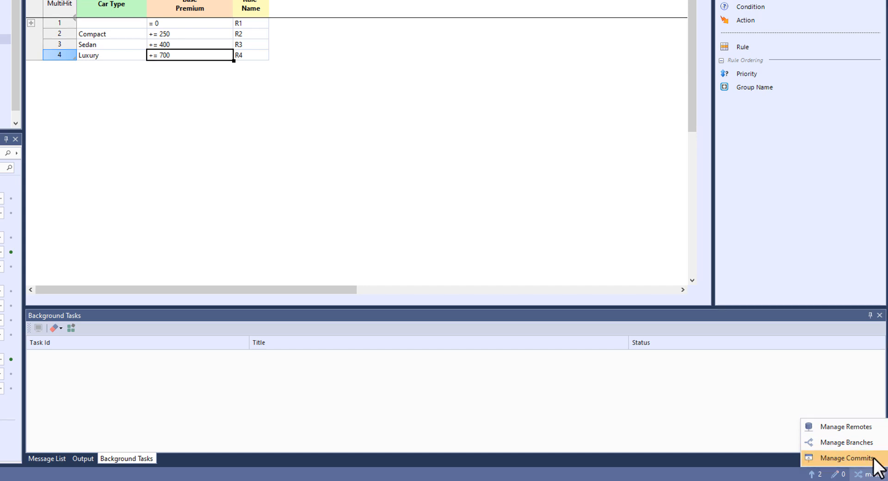
{"action": "left_click", "coordinate": [880, 427]}
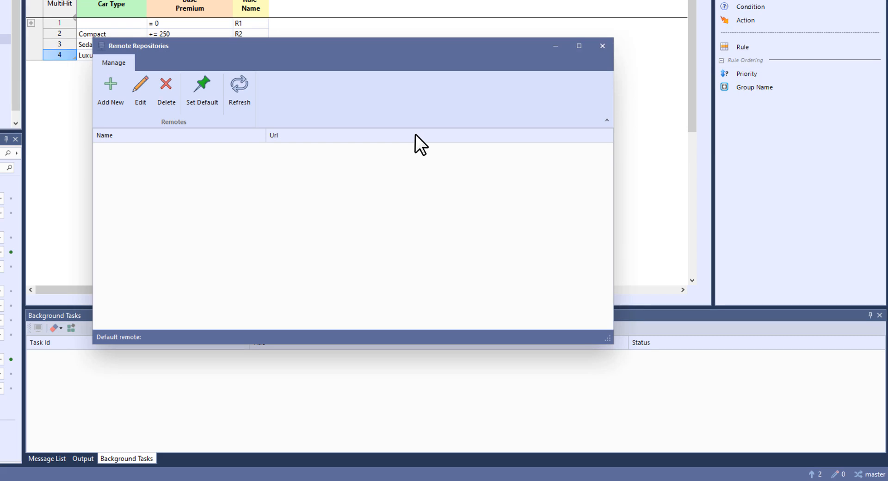
{"action": "left_click", "coordinate": [106, 89]}
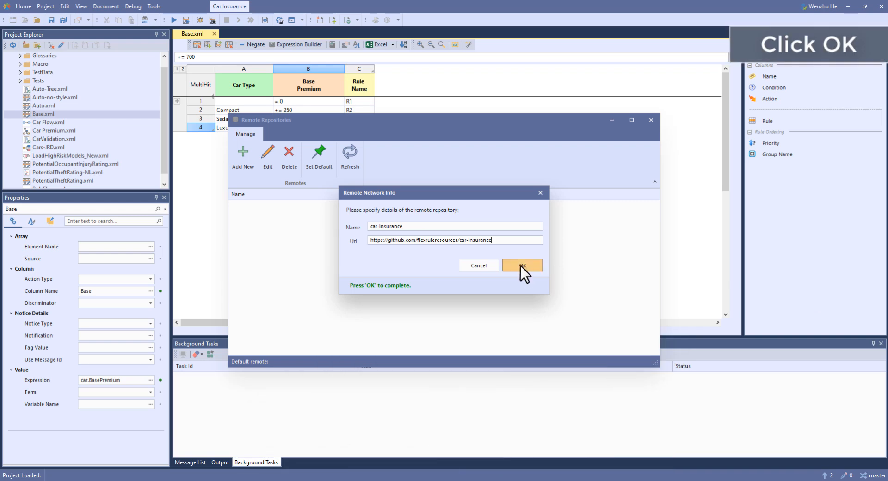
{"action": "left_click", "coordinate": [531, 265]}
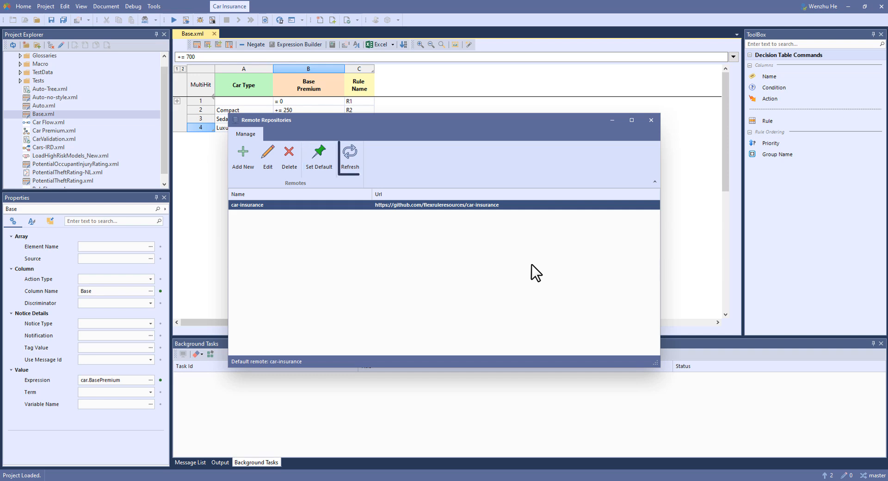
{"action": "left_click", "coordinate": [650, 121]}
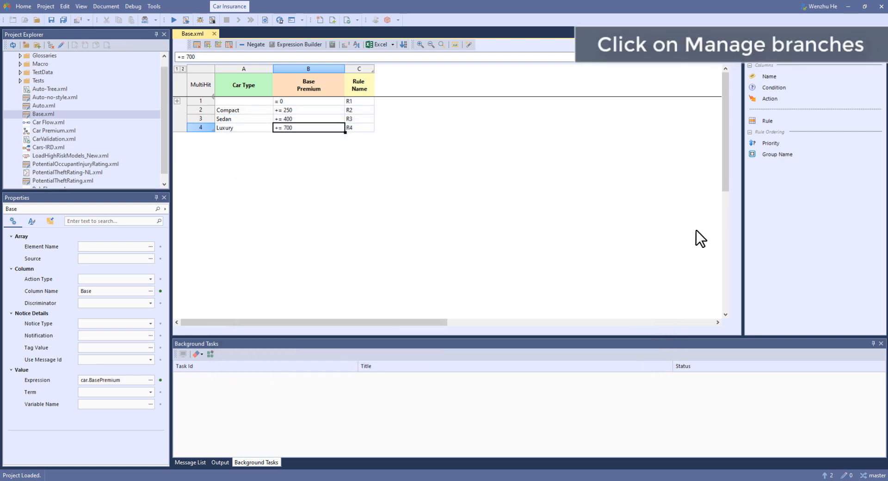
- Review the project's branches and the list of current commits
{"action": "left_click", "coordinate": [872, 475]}
{"action": "left_click", "coordinate": [853, 449]}
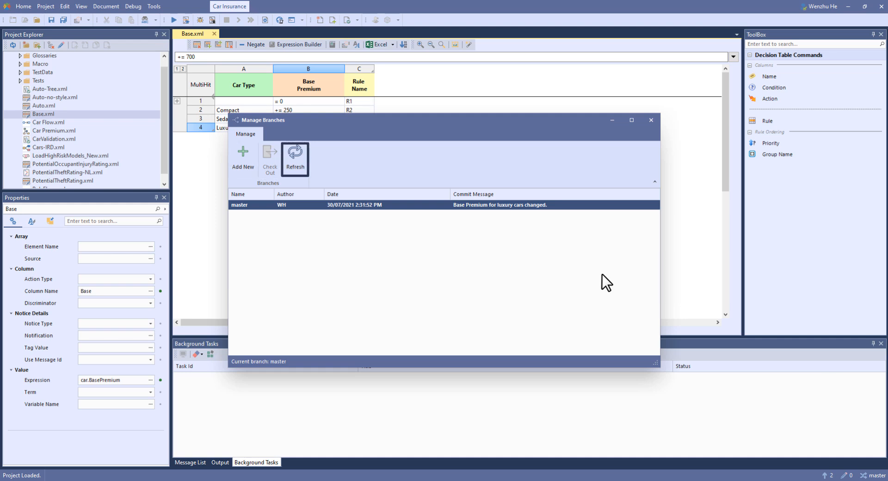
{"action": "left_click", "coordinate": [650, 120]}
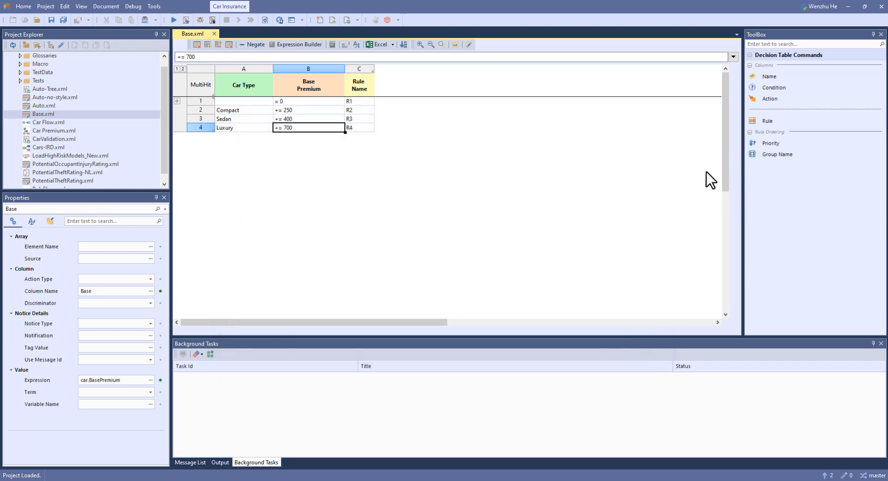
{"action": "left_click", "coordinate": [868, 473]}
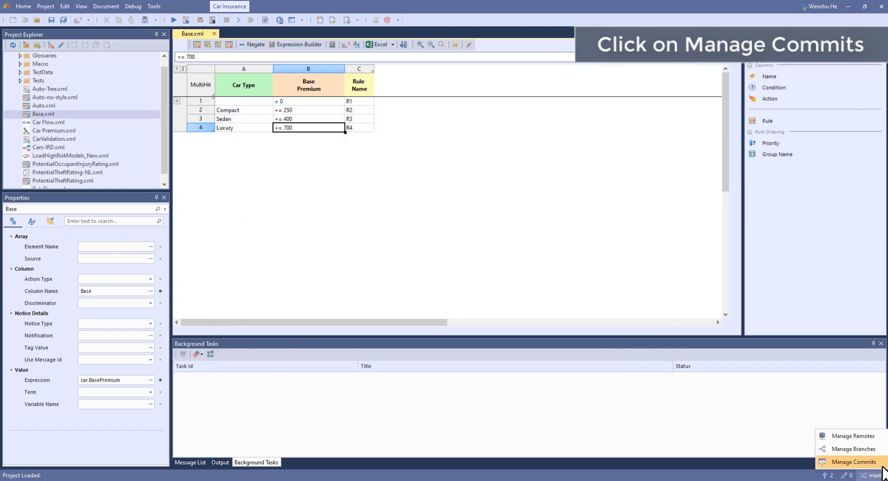
{"action": "left_click", "coordinate": [853, 461]}
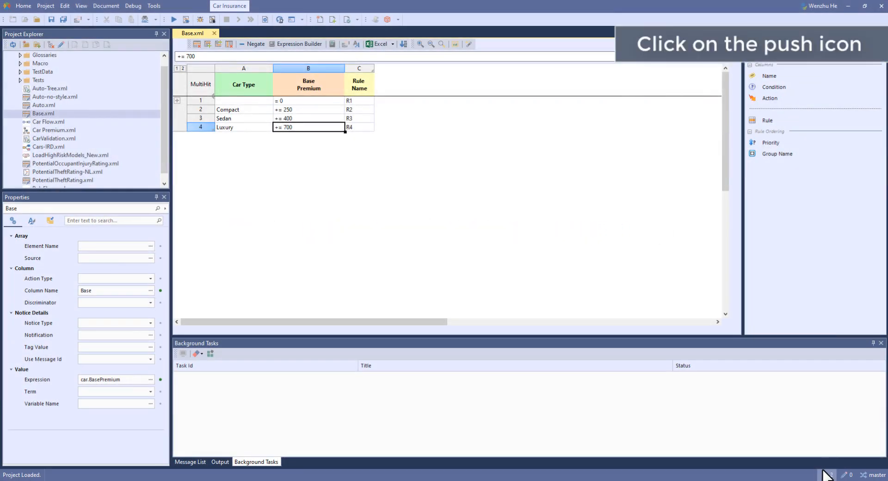
- Push the local commits to the remote repository, authenticating with the account's user e-mail and password
{"action": "left_click", "coordinate": [826, 474]}
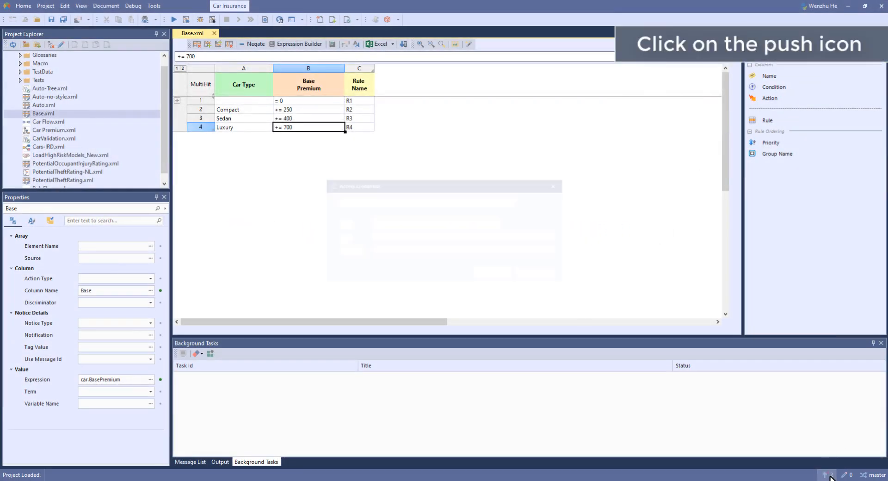
{"action": "left_click", "coordinate": [403, 236]}
{"action": "key", "text": "ctrl+v"}
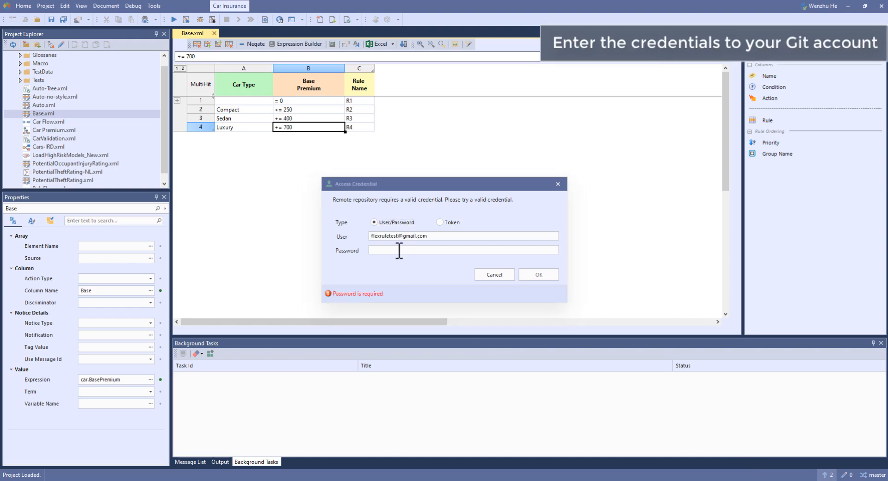
{"action": "left_click", "coordinate": [399, 250]}
{"action": "key", "text": "ctrl+v"}
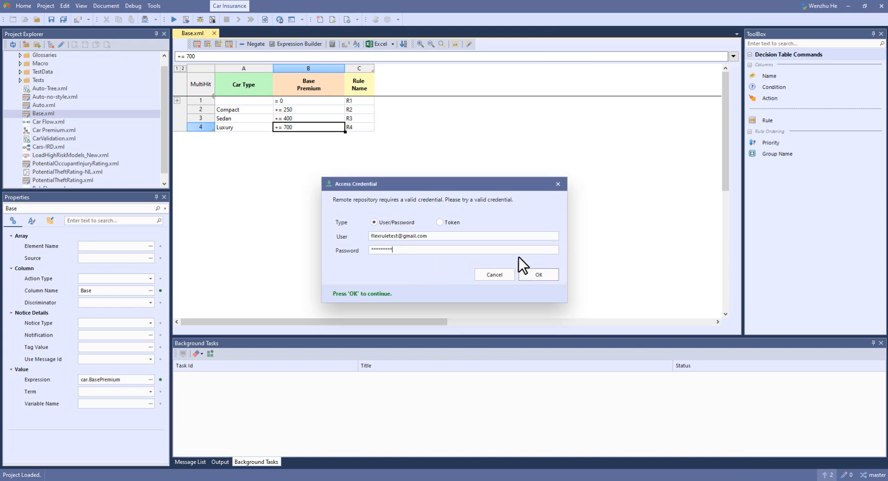
{"action": "left_click", "coordinate": [547, 274]}
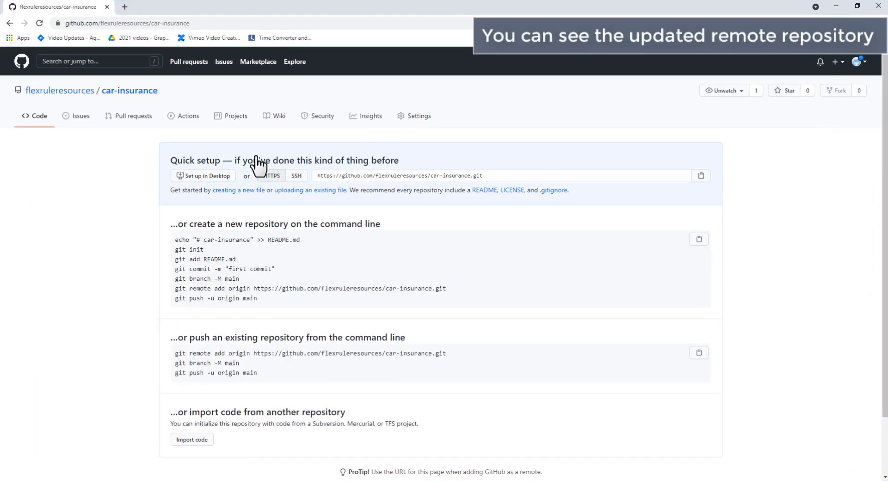
- Switch to the car-insurance repository on GitHub, set the R12 value in Auto.xml to 1000 and commit it as "R12 changed"
{"action": "left_click", "coordinate": [39, 23]}
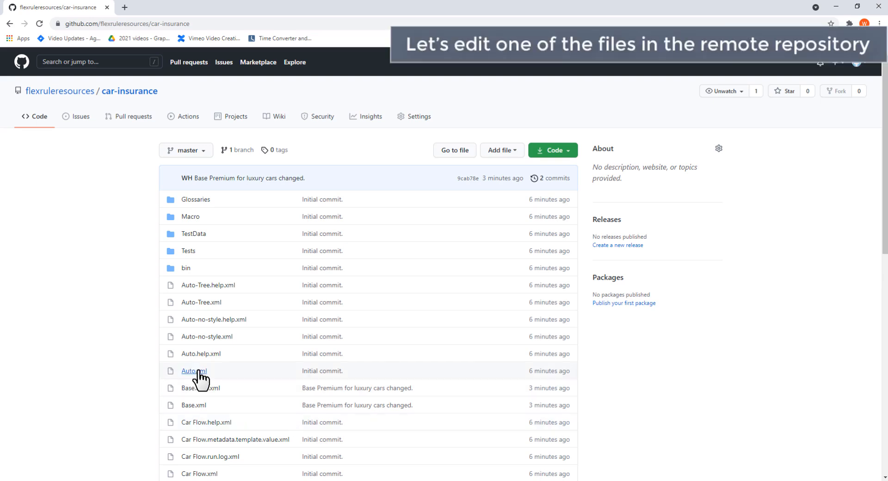
{"action": "left_click", "coordinate": [198, 371]}
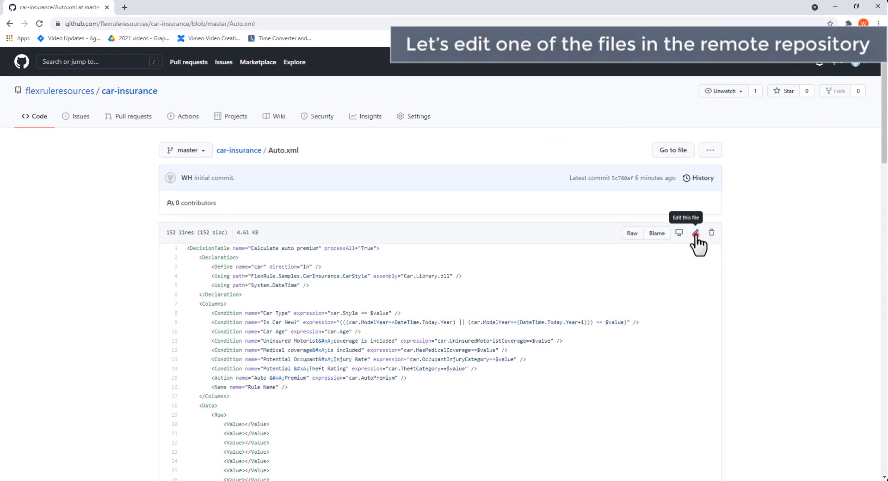
{"action": "left_click", "coordinate": [696, 233]}
{"action": "left_click_drag", "start_coordinate": [726, 228], "coordinate": [726, 445]}
{"action": "double_click", "coordinate": [250, 446]}
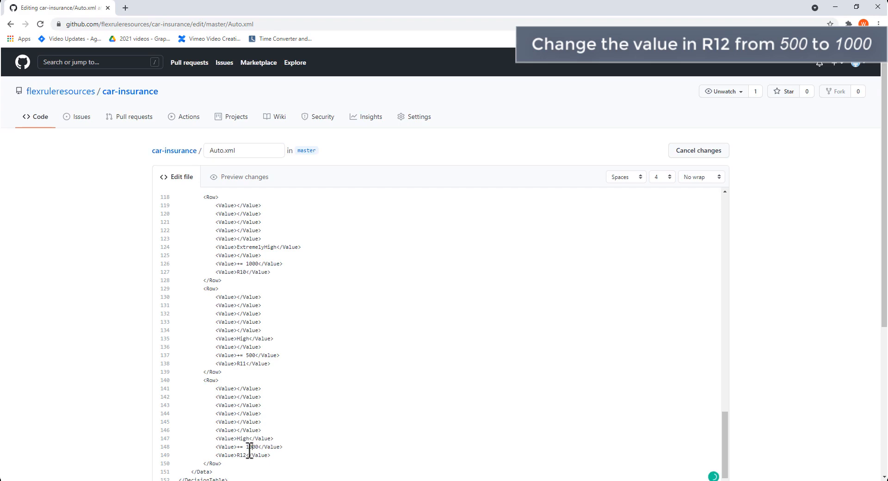
{"action": "type", "text": "1000"}
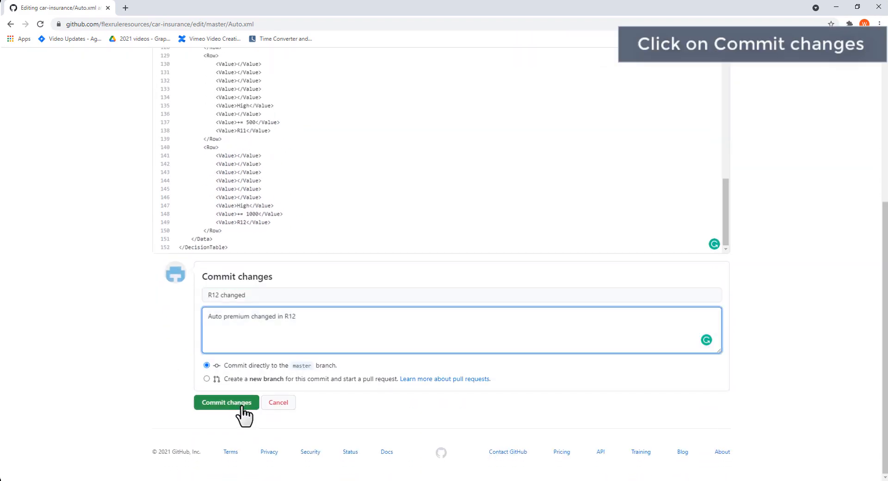
{"action": "left_click", "coordinate": [227, 403]}
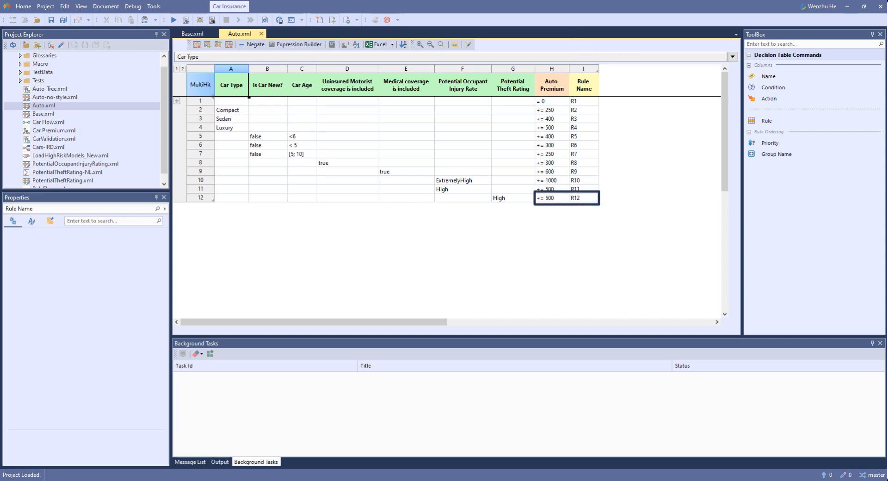
- Switch back to FlexRule Designer and pull the latest remote commits into the master branch
{"action": "left_click", "coordinate": [872, 475]}
{"action": "left_click", "coordinate": [878, 461]}
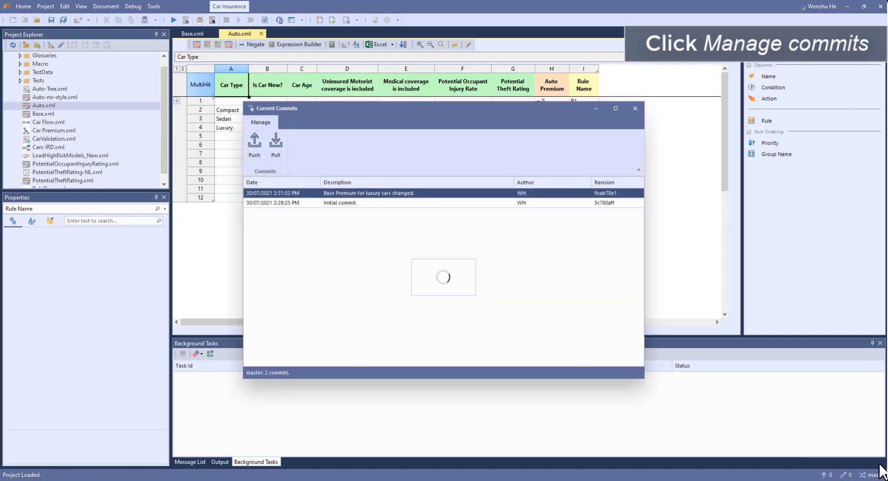
{"action": "left_click", "coordinate": [277, 147]}
{"action": "left_click", "coordinate": [550, 274]}
{"action": "left_click", "coordinate": [548, 273]}
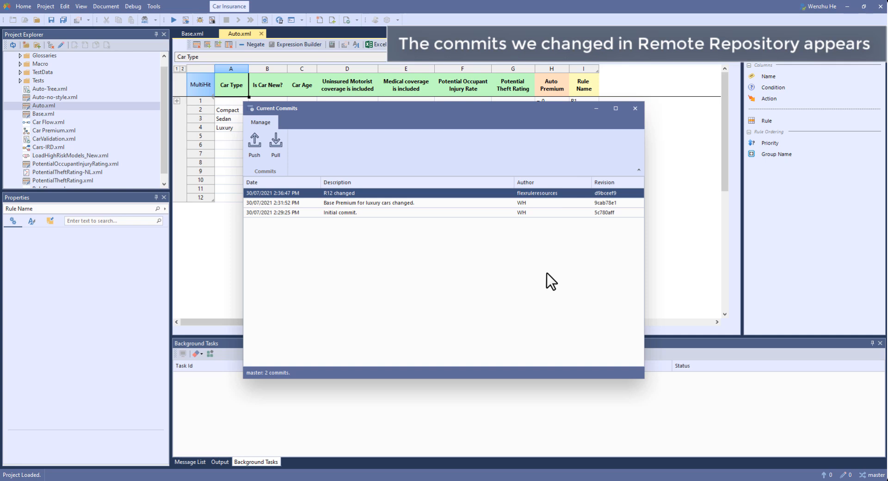
{"action": "left_click_drag", "start_coordinate": [534, 131], "coordinate": [515, 124]}
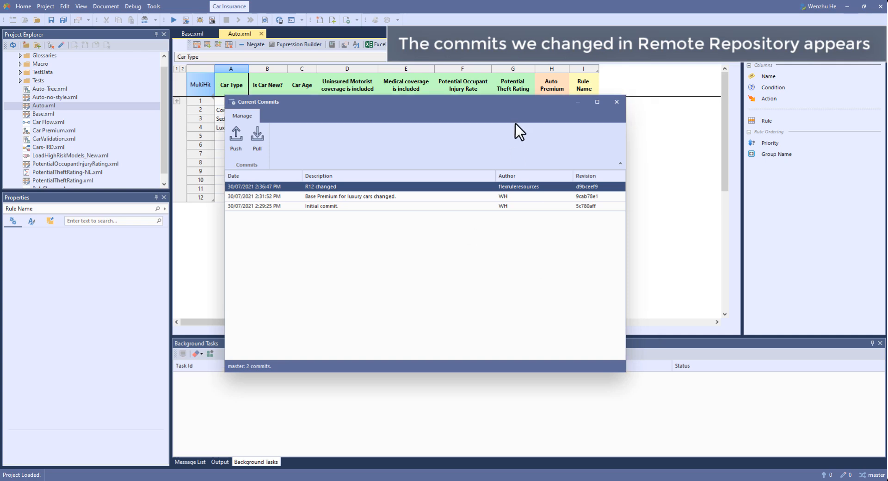
{"action": "left_click", "coordinate": [617, 102]}
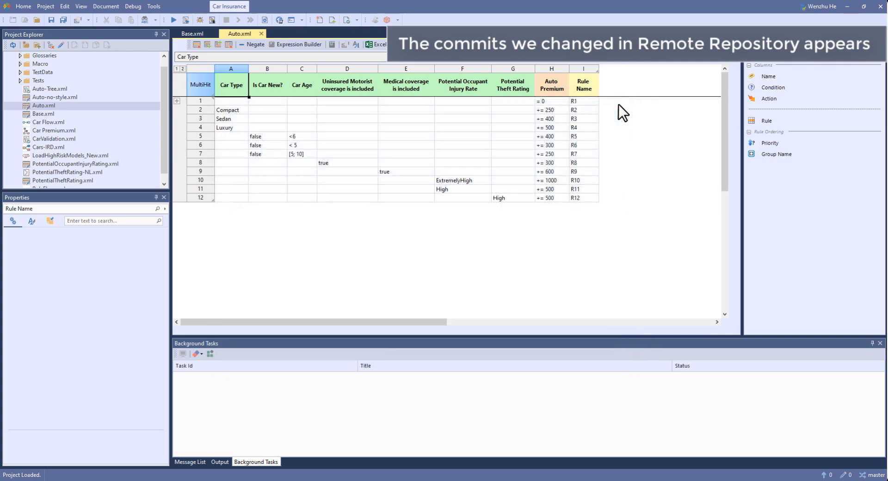
- Close and reopen Auto.xml and check the Auto Premium value of rule R12
{"action": "left_click", "coordinate": [261, 34]}
{"action": "double_click", "coordinate": [49, 107]}
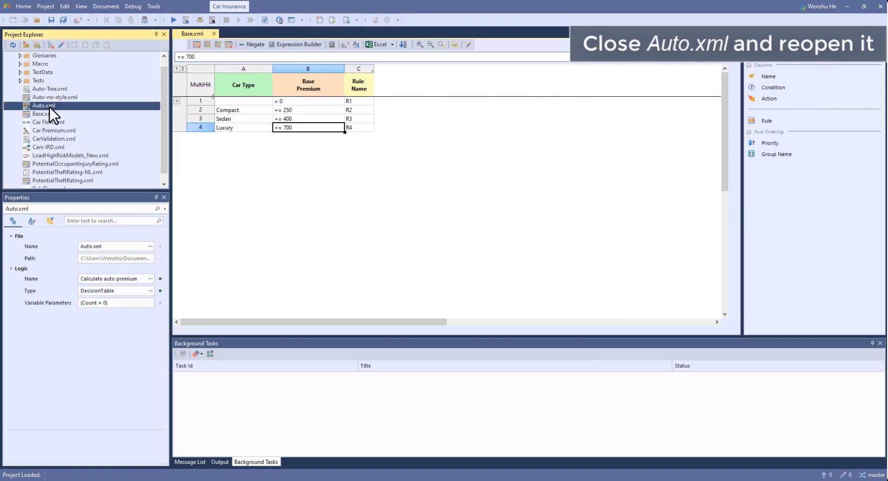
{"action": "left_click", "coordinate": [552, 198]}
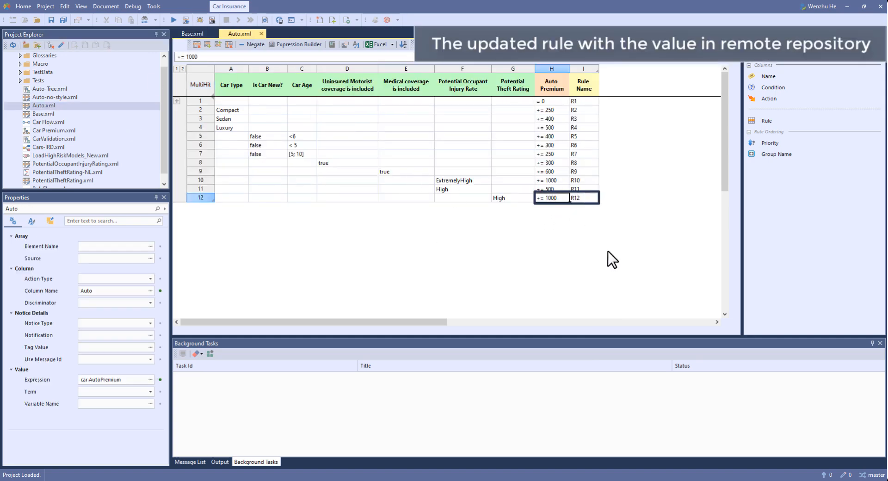